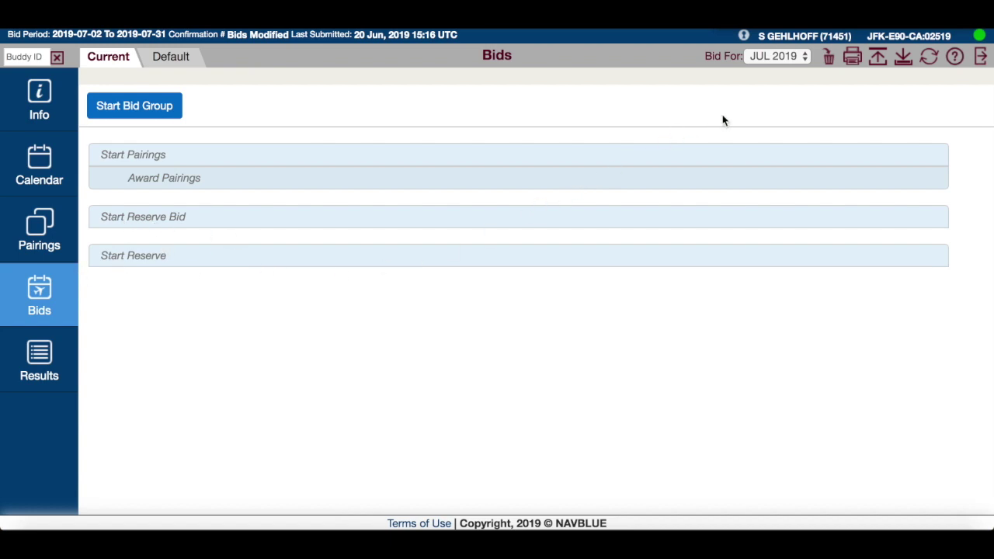
# - Load the JUN 2019 current bid and review its 30 bid lines from top to bottom
pyautogui.click(181, 61)
pyautogui.click(779, 56)
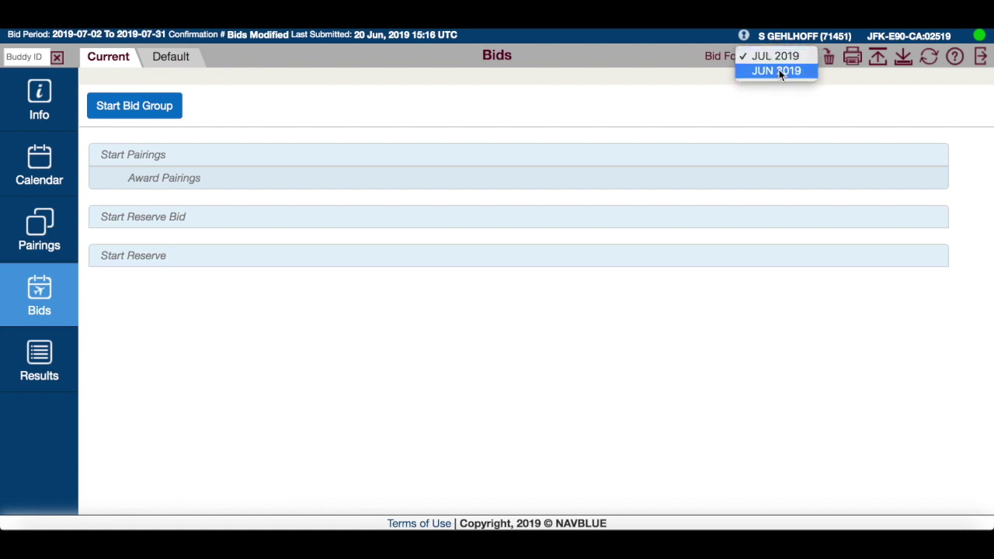
pyautogui.click(779, 69)
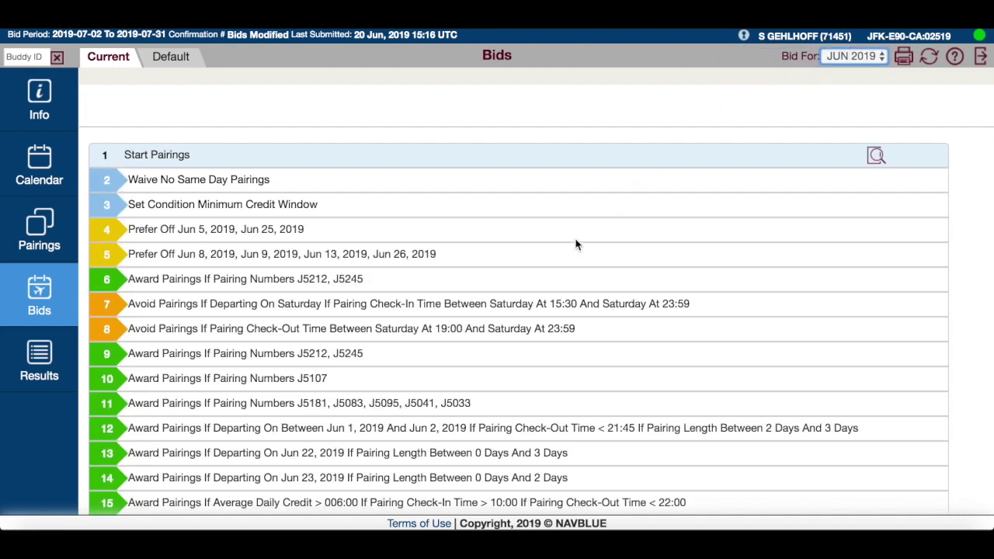
pyautogui.scroll(-5, 575, 245)
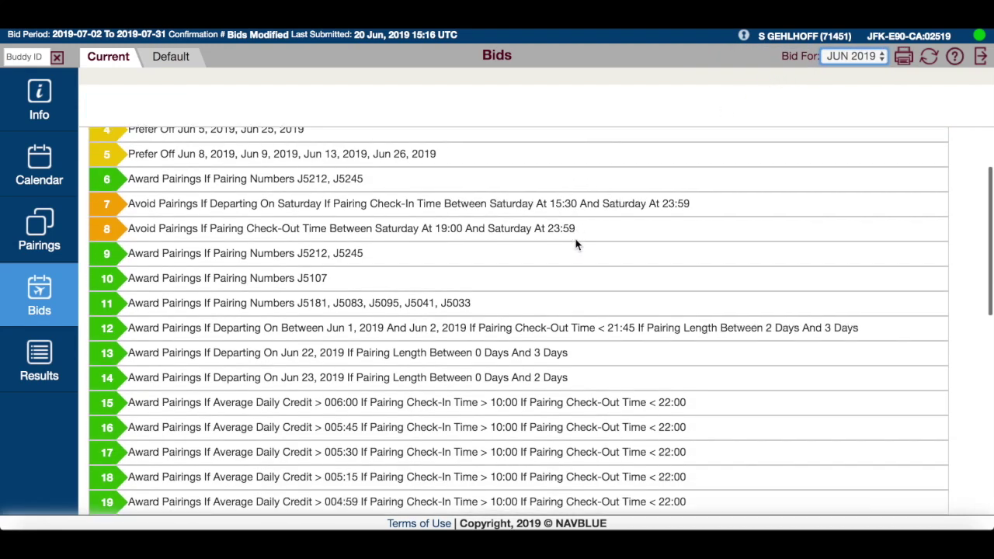
pyautogui.scroll(-3, 576, 245)
pyautogui.scroll(6, 573, 244)
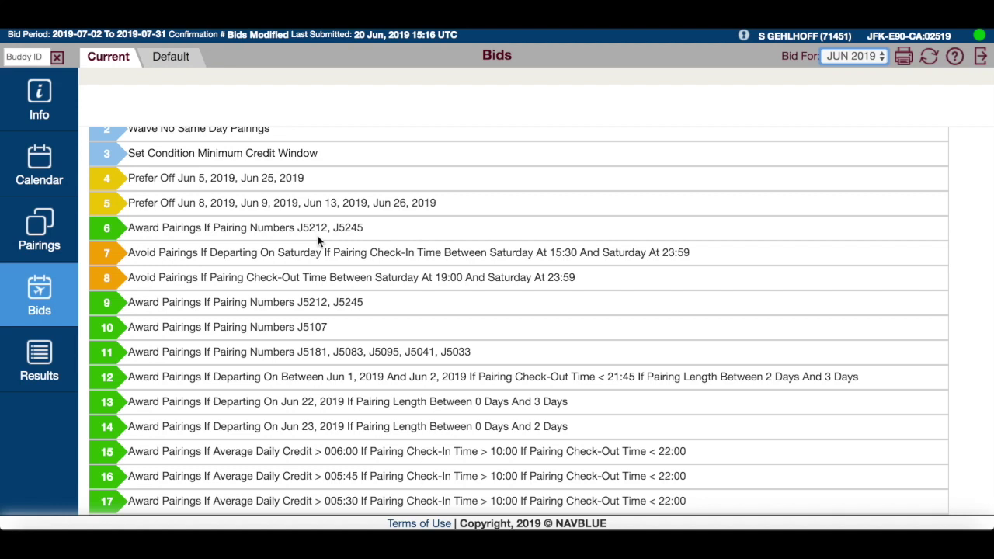
pyautogui.scroll(2, 319, 242)
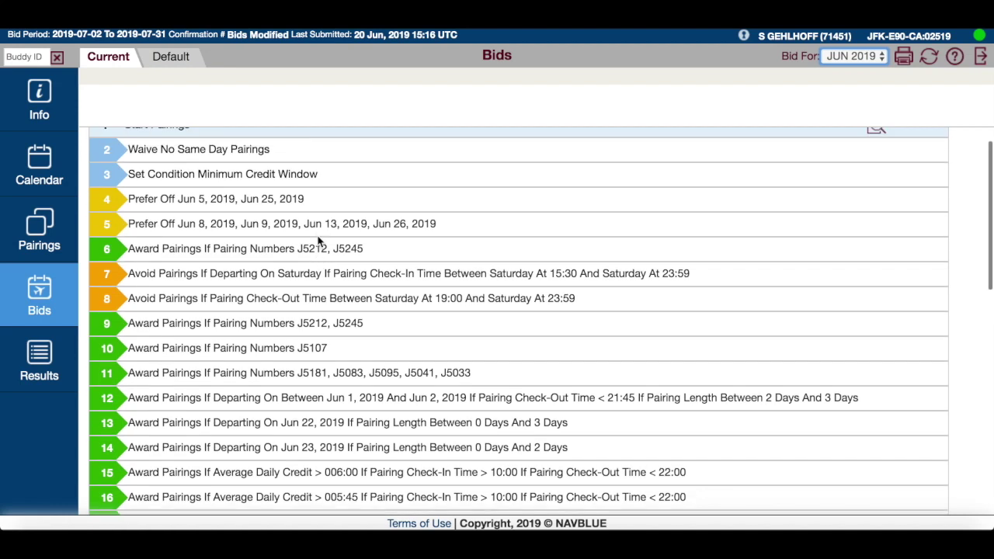
pyautogui.scroll(-10, 319, 241)
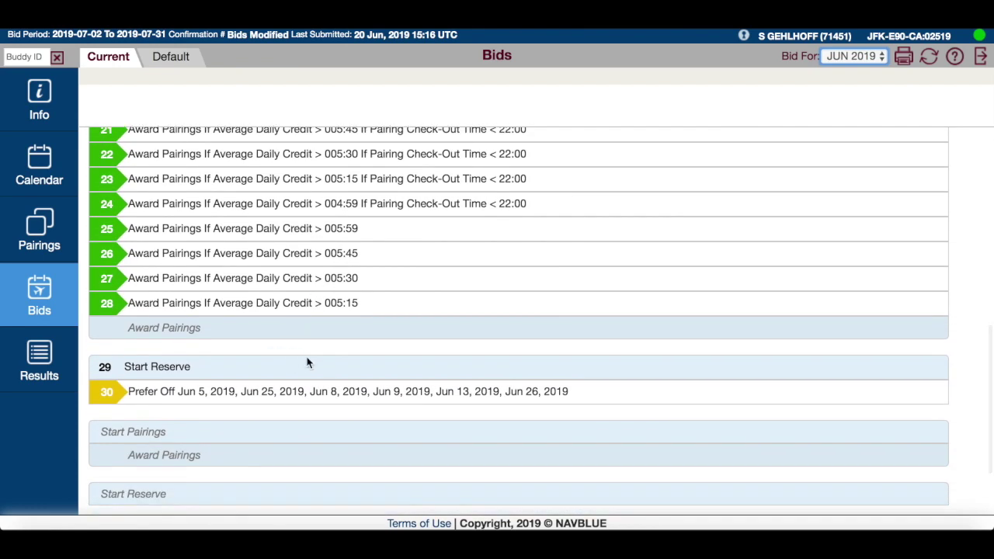
pyautogui.scroll(10, 329, 365)
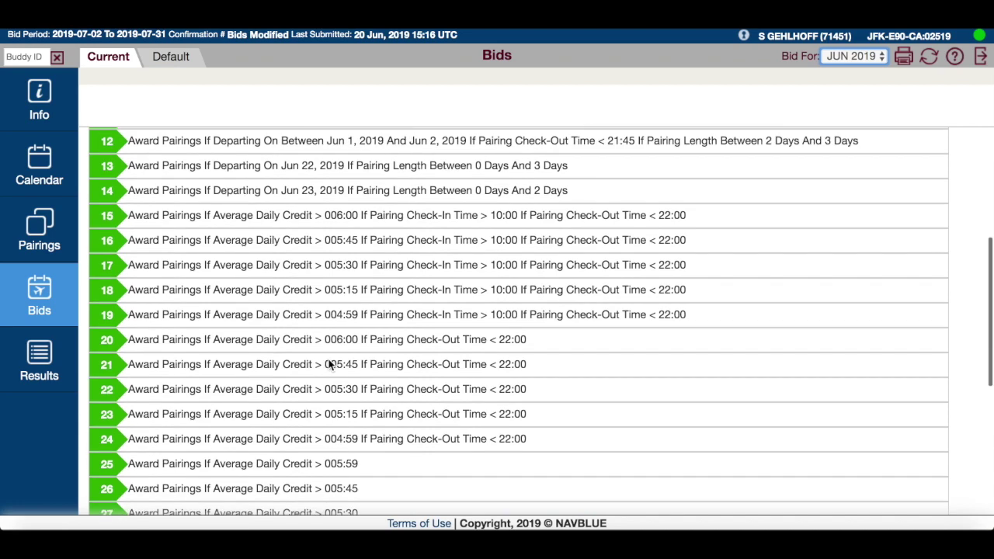
pyautogui.scroll(-10, 327, 365)
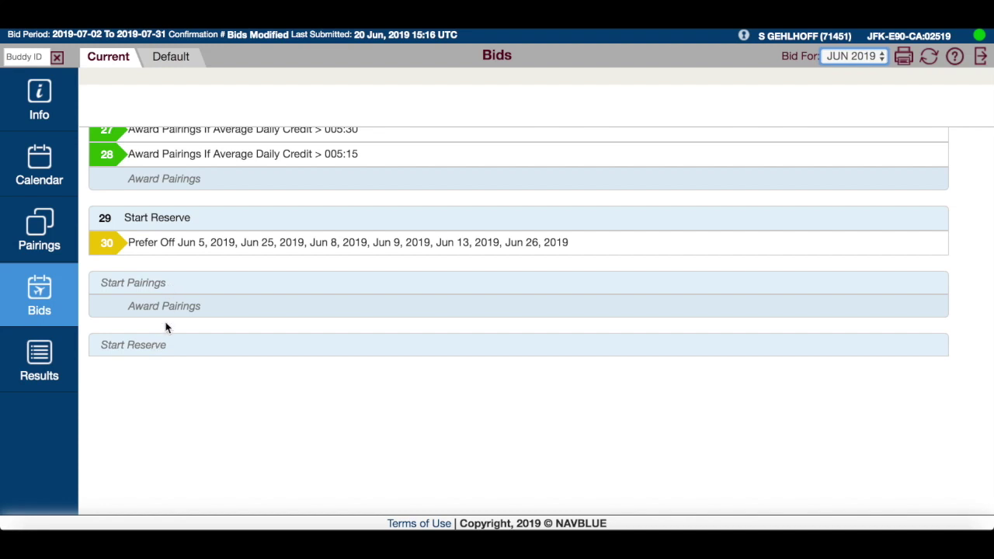
pyautogui.scroll(1, 171, 305)
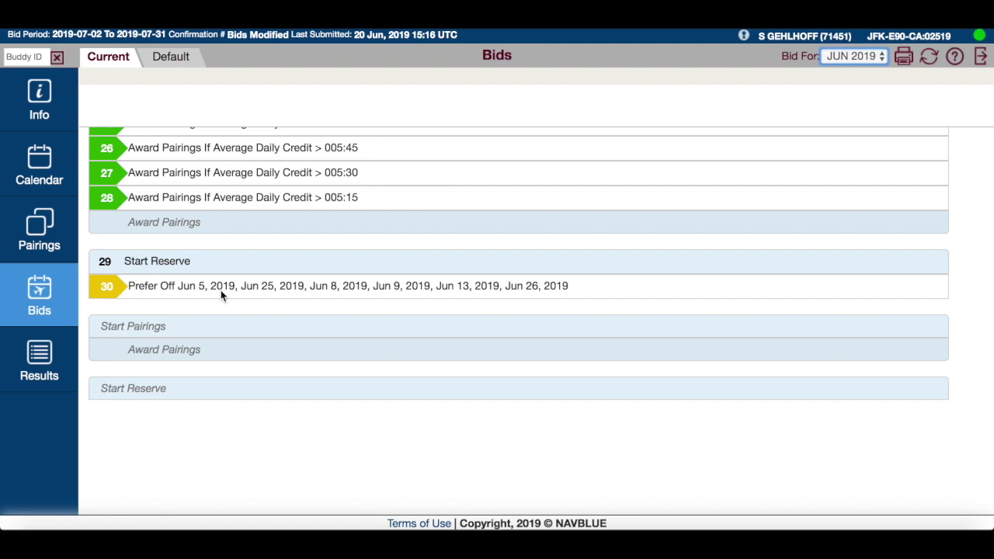
pyautogui.scroll(15, 221, 293)
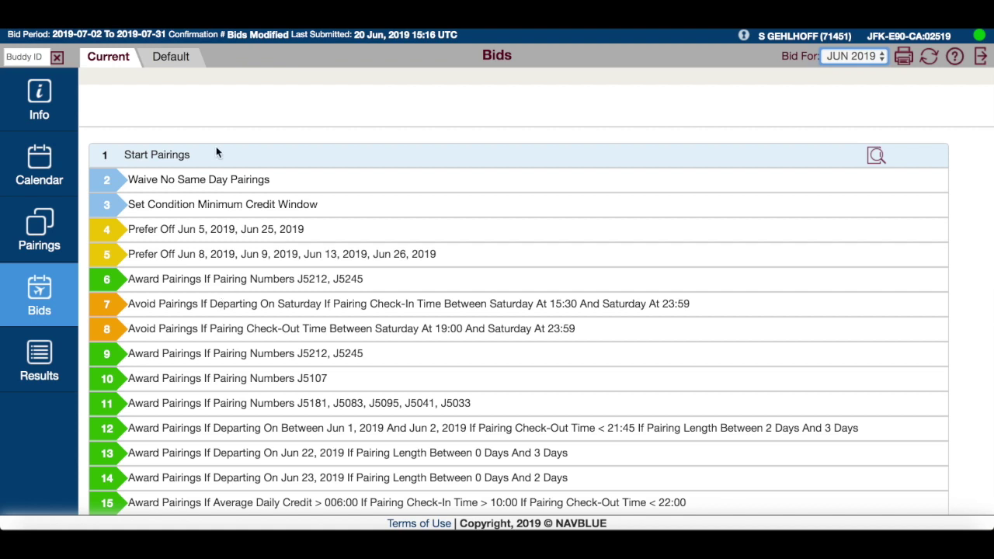
# - Copy the Start Pairings group from the JUN 2019 default bid set
pyautogui.click(153, 154)
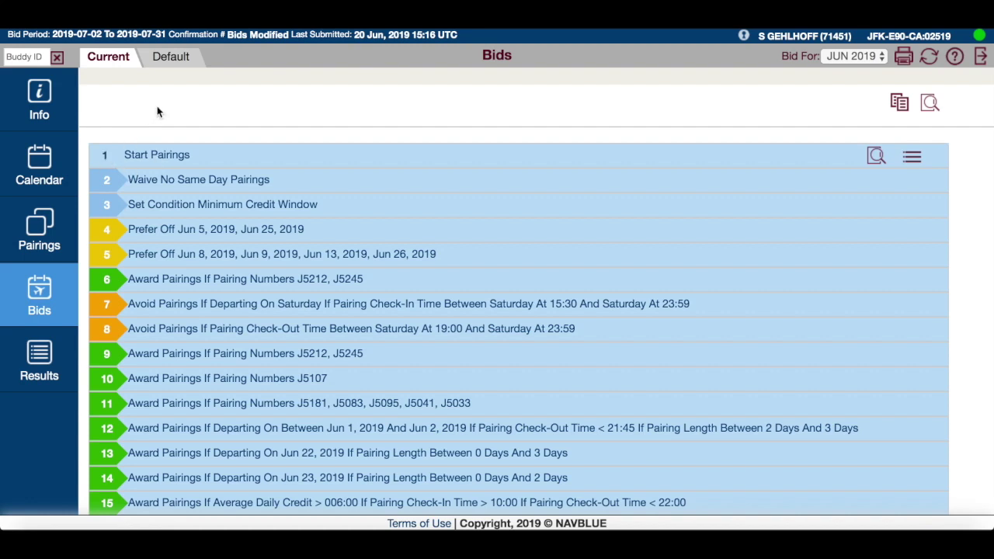
pyautogui.click(192, 60)
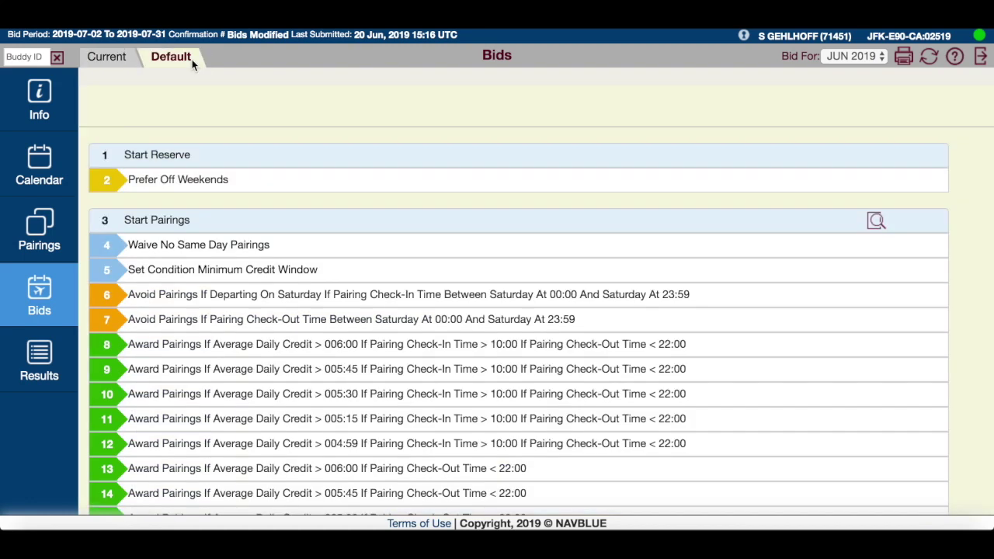
pyautogui.click(157, 222)
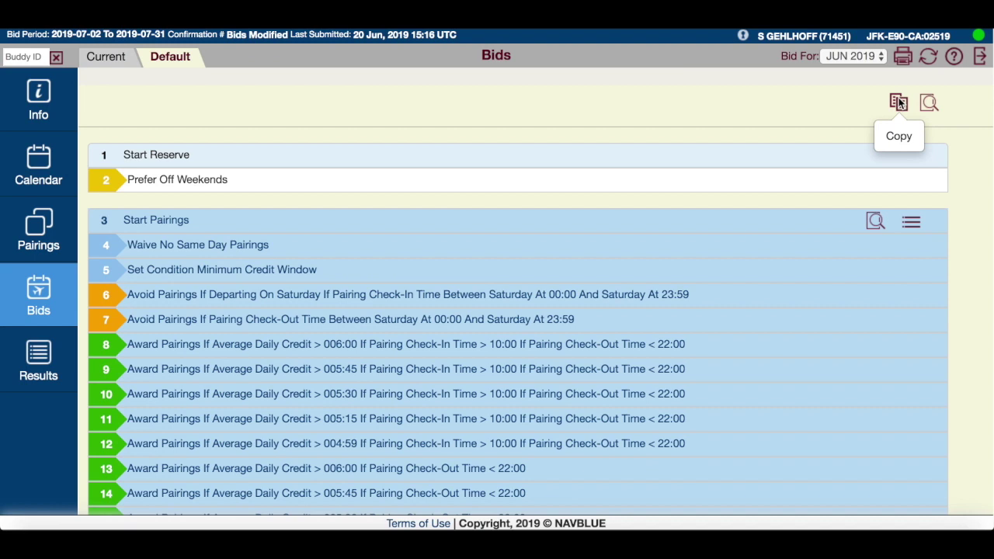
pyautogui.click(899, 104)
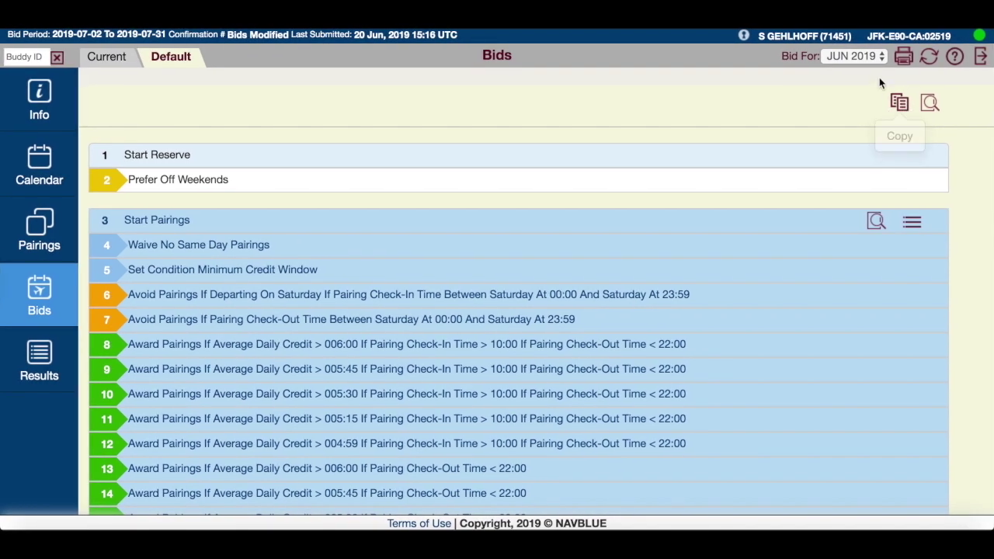
pyautogui.click(861, 56)
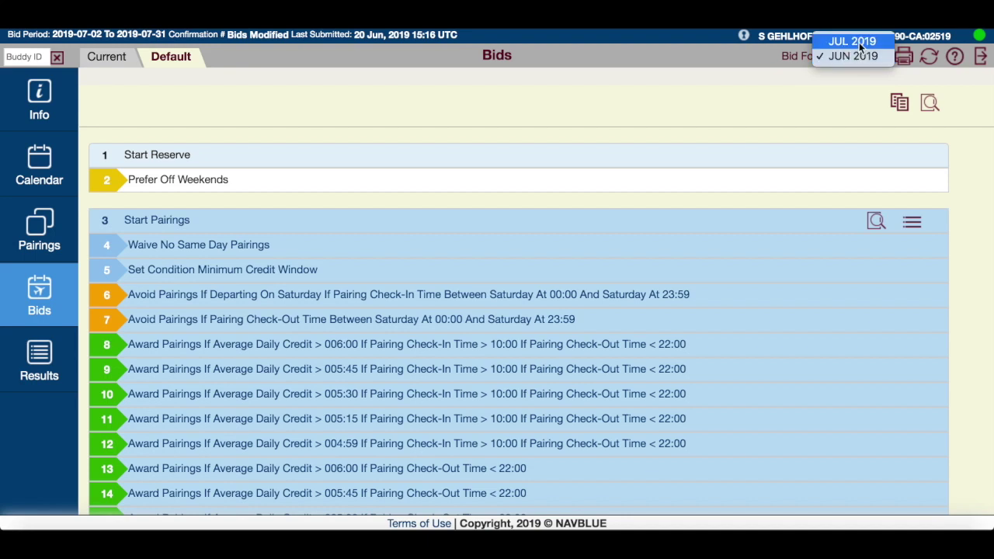
# - Paste the copied Start Pairings lines into the JUL 2019 current bid and select line 6
pyautogui.click(859, 42)
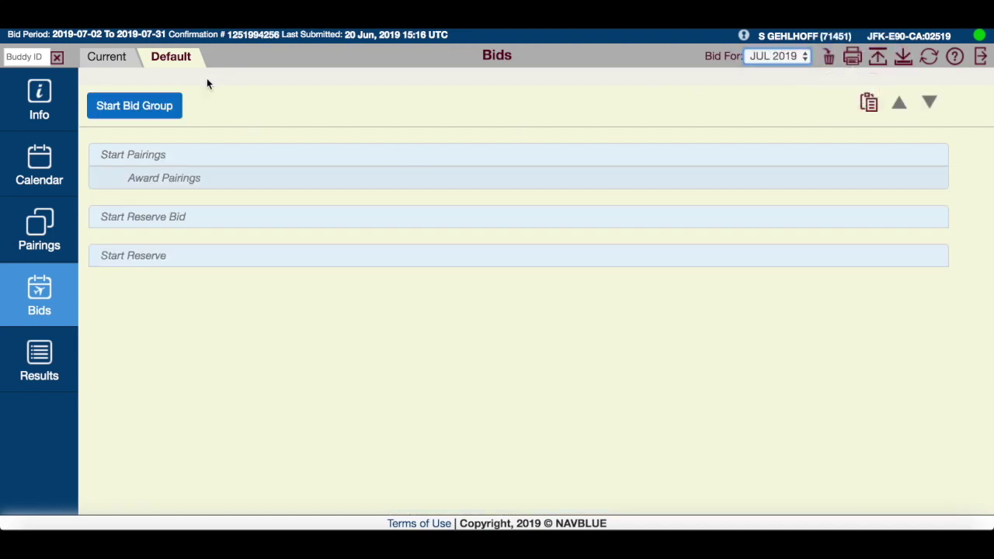
pyautogui.click(108, 56)
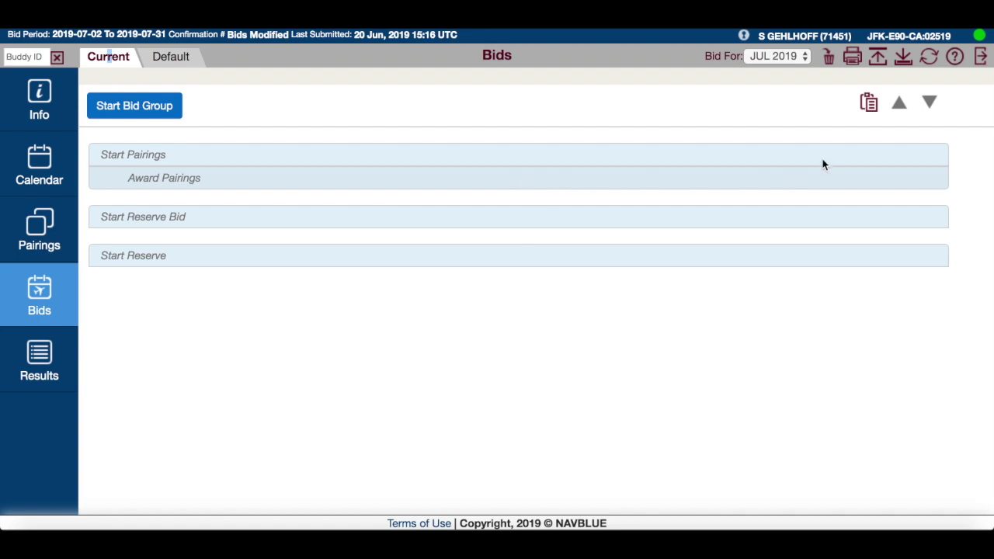
pyautogui.click(870, 105)
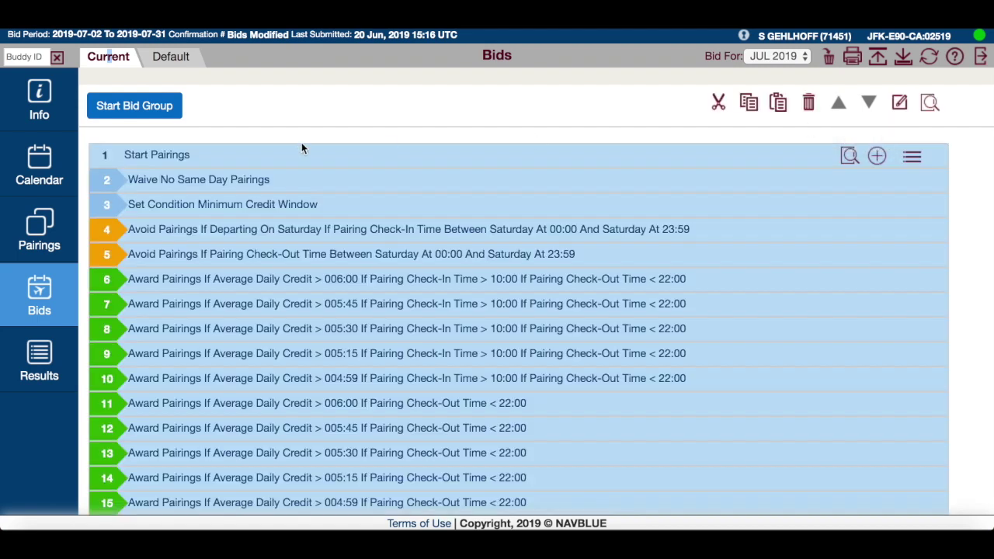
pyautogui.click(374, 287)
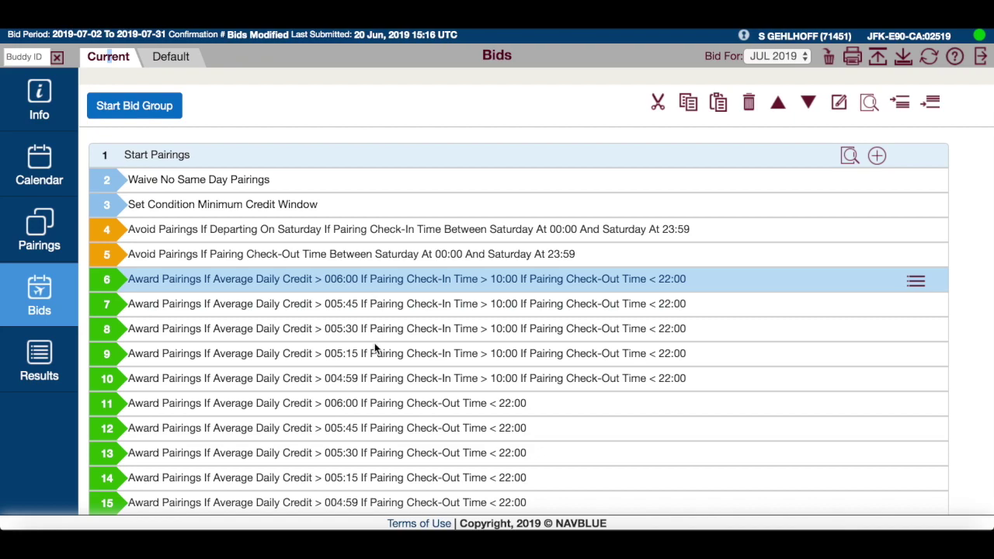
pyautogui.scroll(-3, 379, 384)
pyautogui.scroll(-3, 379, 384)
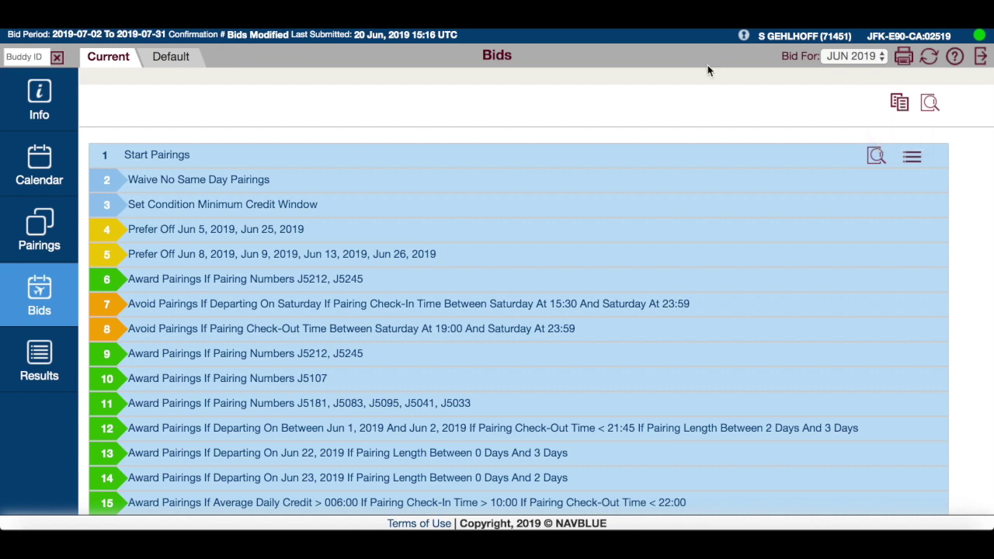
# - Switch to the JUL 2019 bid and delete its empty first Start Pairings group
pyautogui.click(851, 55)
pyautogui.click(858, 41)
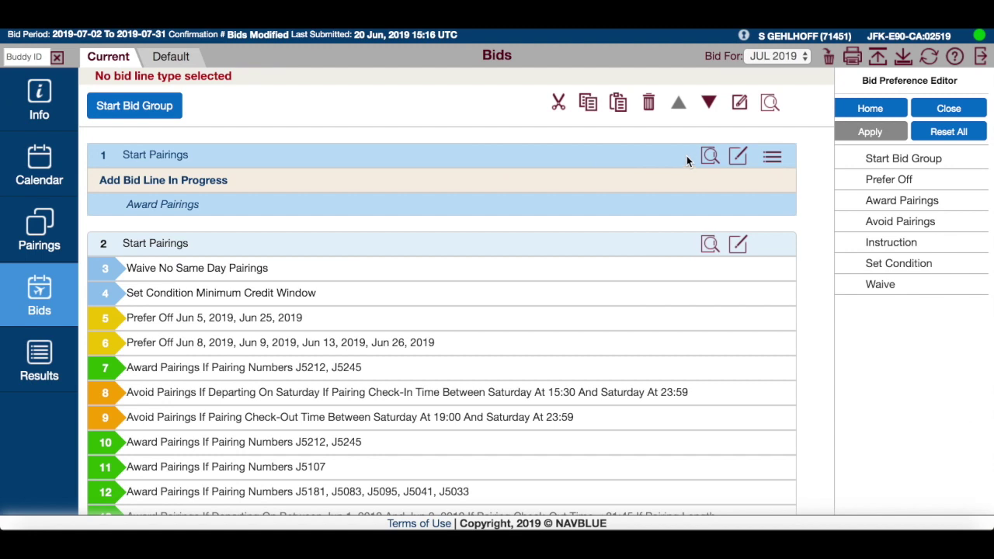
pyautogui.click(649, 104)
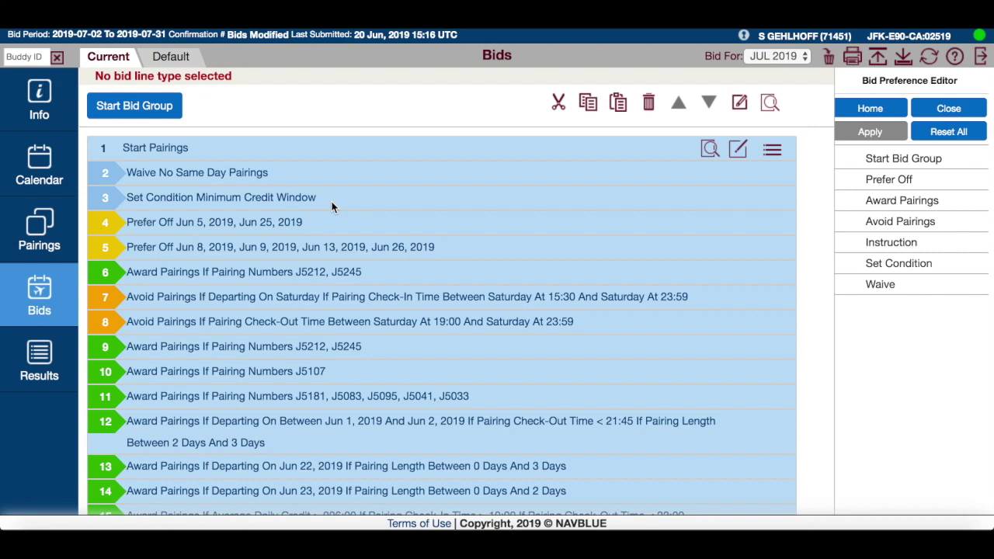
# - Submit the July bid, which flags line 4's Prefer Off dates as outside the period
pyautogui.click(342, 197)
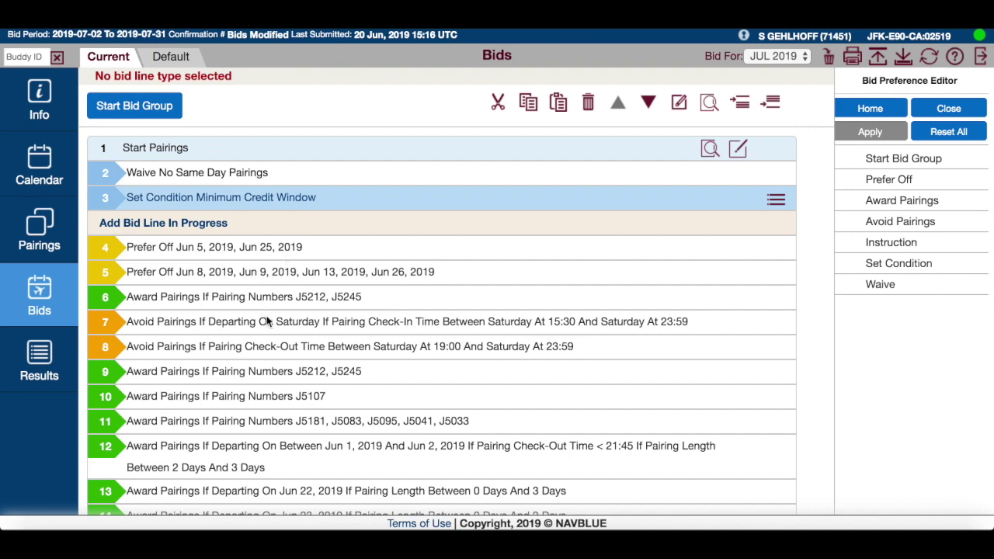
pyautogui.scroll(-2, 297, 335)
pyautogui.scroll(-3, 305, 373)
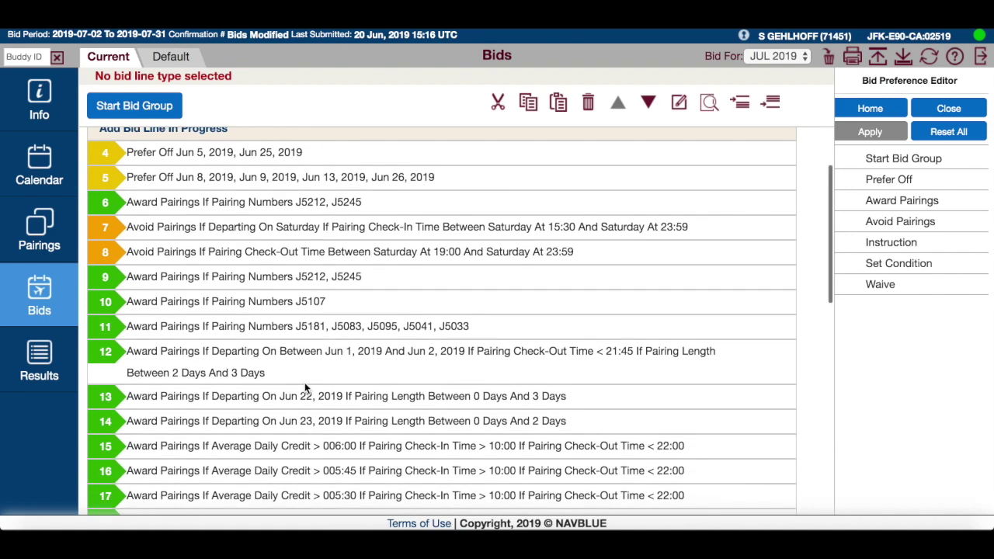
pyautogui.scroll(5, 305, 373)
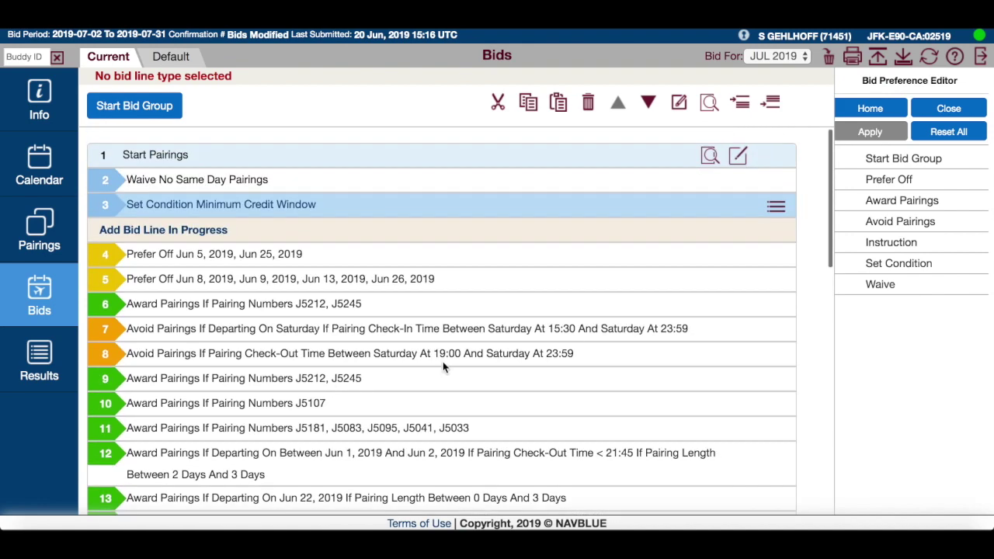
pyautogui.click(879, 58)
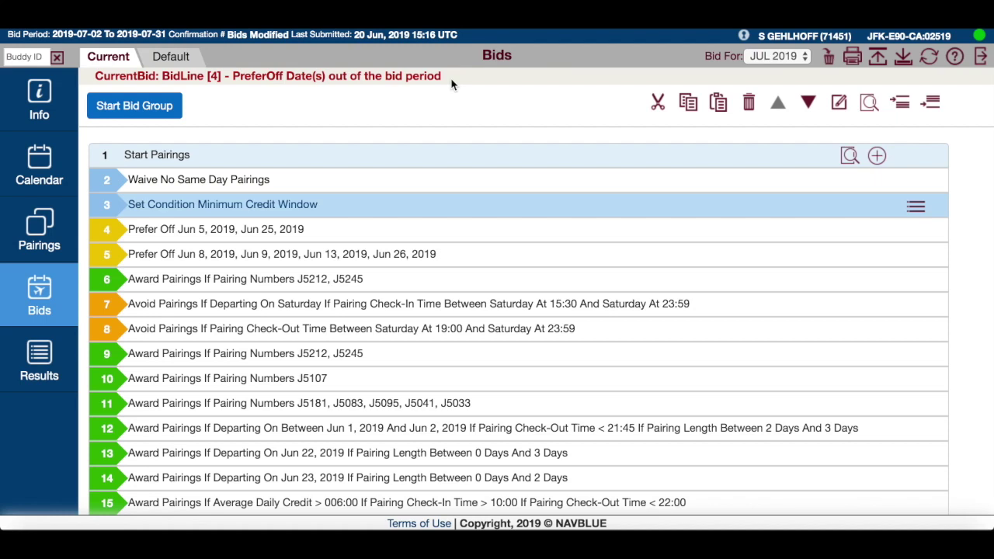
# - Delete the Jun 5, Jun 25 Prefer Off line and the other June Prefer Off line, resubmitting after each
pyautogui.scroll(-1, 209, 236)
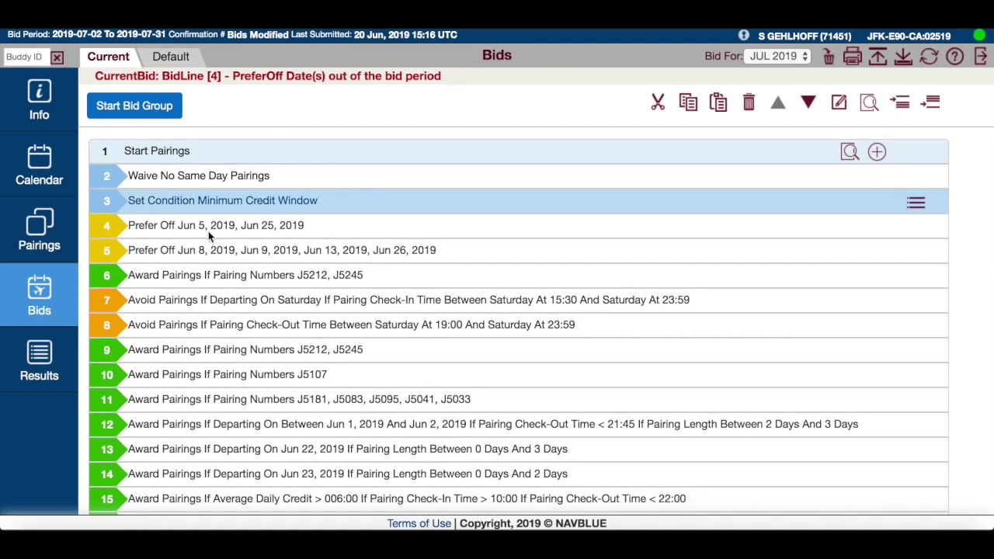
pyautogui.scroll(-1, 209, 236)
pyautogui.click(216, 227)
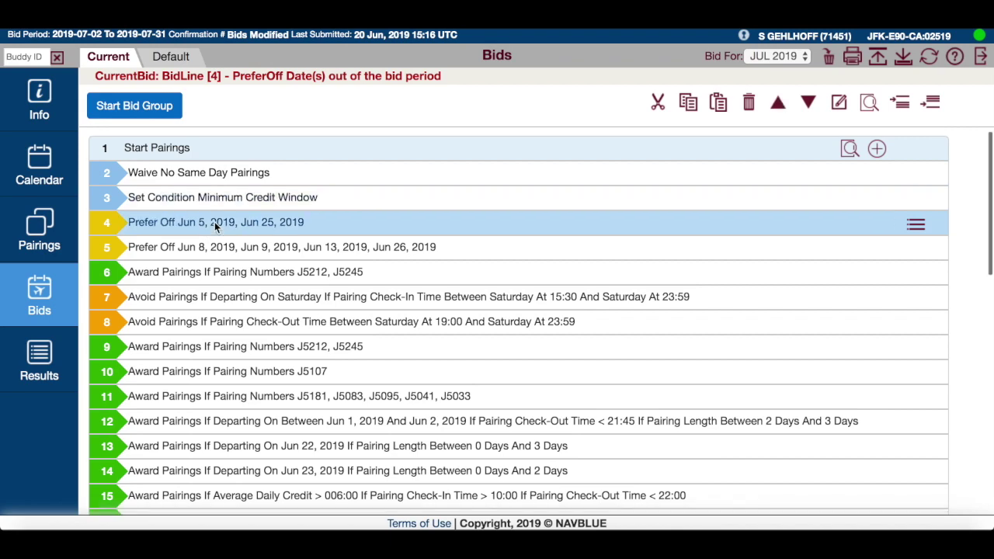
pyautogui.click(749, 101)
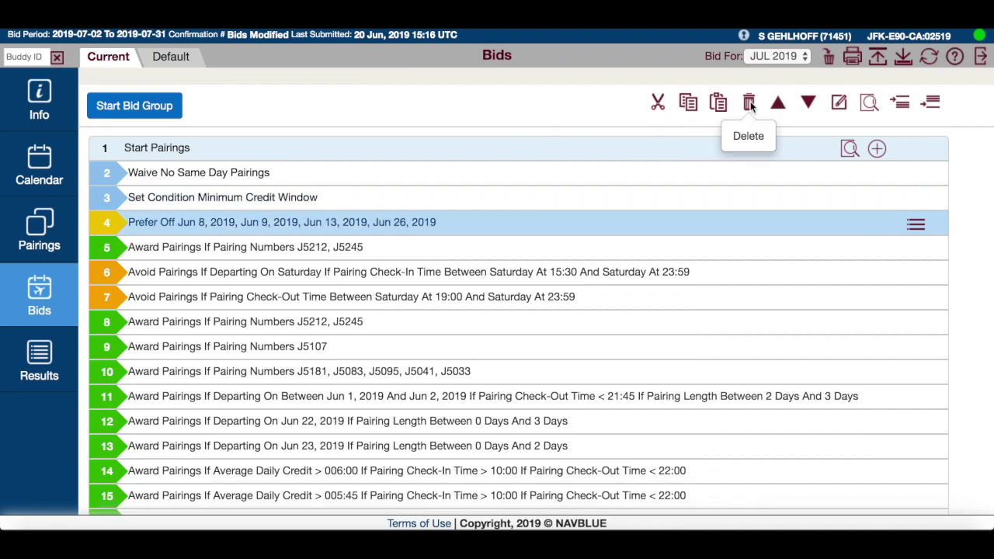
pyautogui.click(877, 55)
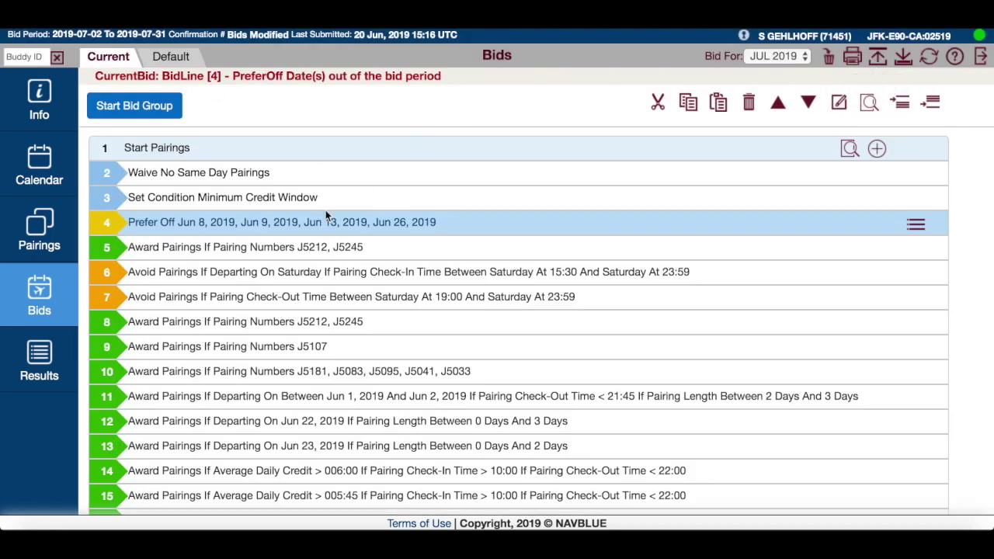
pyautogui.click(748, 101)
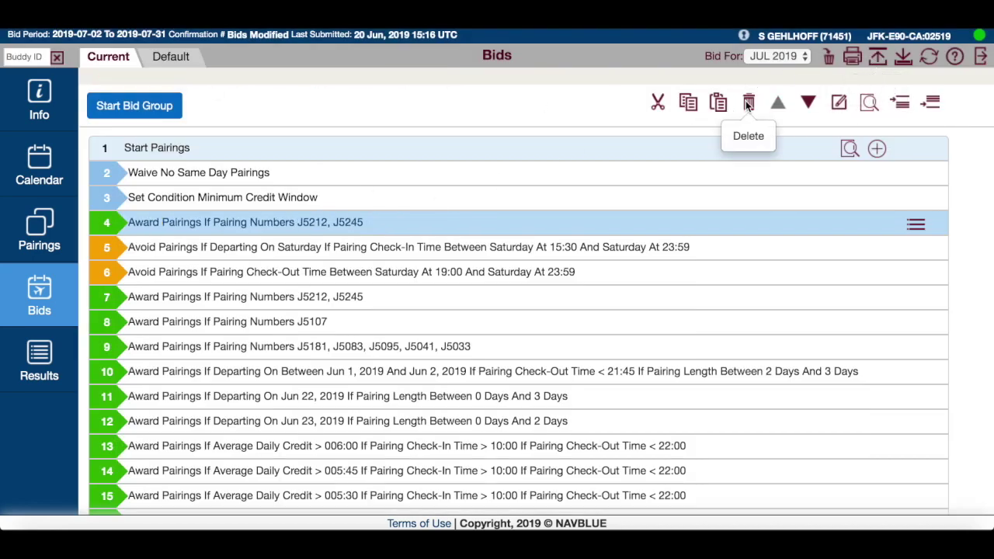
pyautogui.click(877, 56)
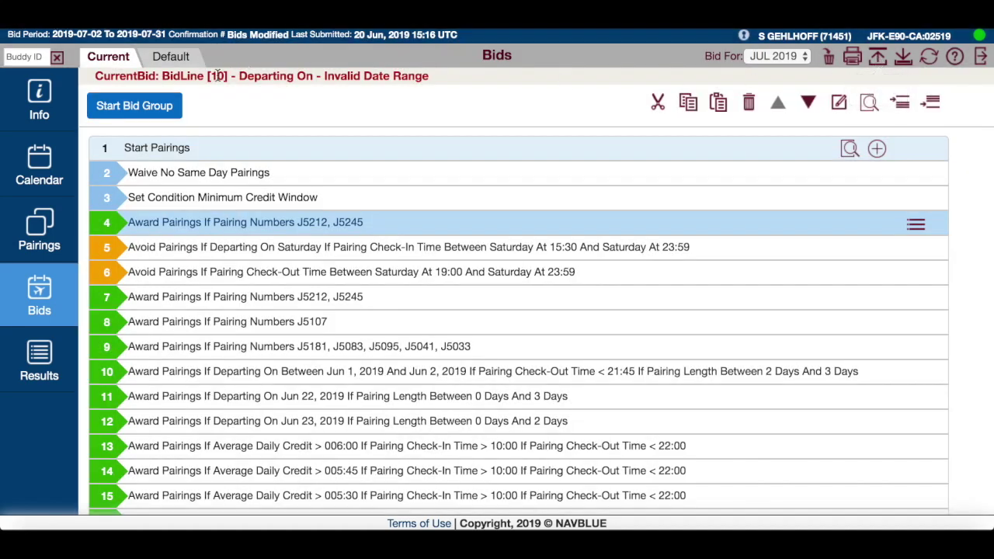
# - Delete the invalid Jun 1–2, Jun 22 and Jun 23 Departing On lines
pyautogui.click(163, 374)
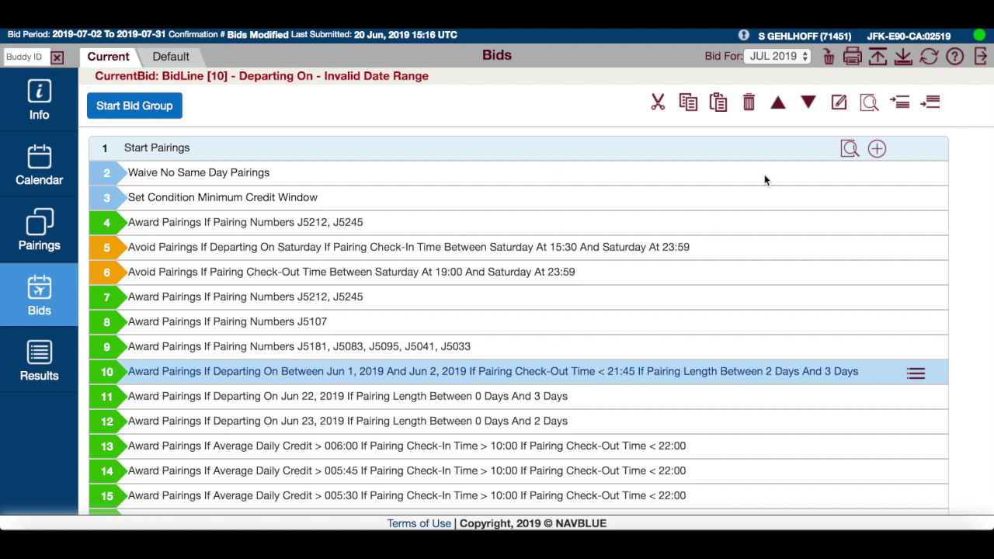
pyautogui.click(749, 102)
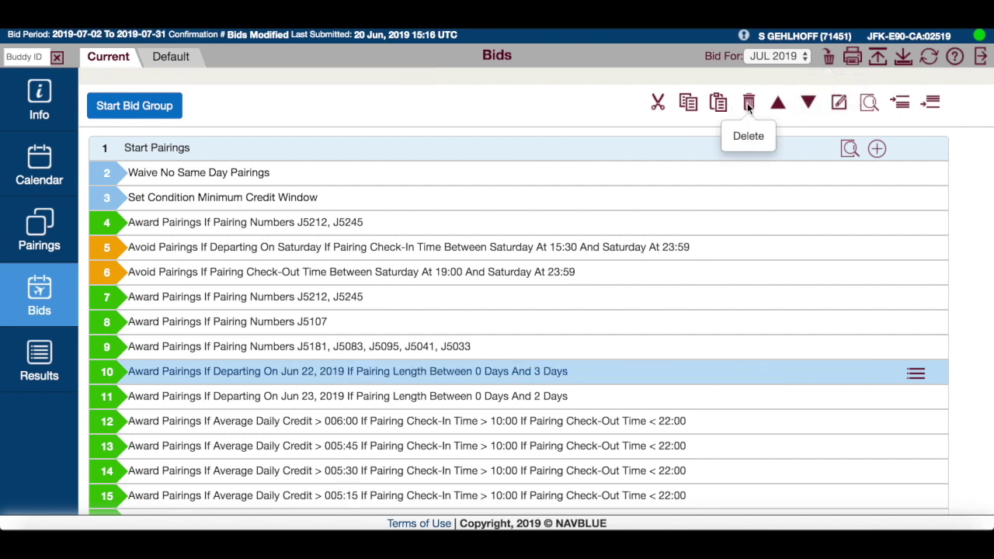
pyautogui.scroll(-1, 565, 386)
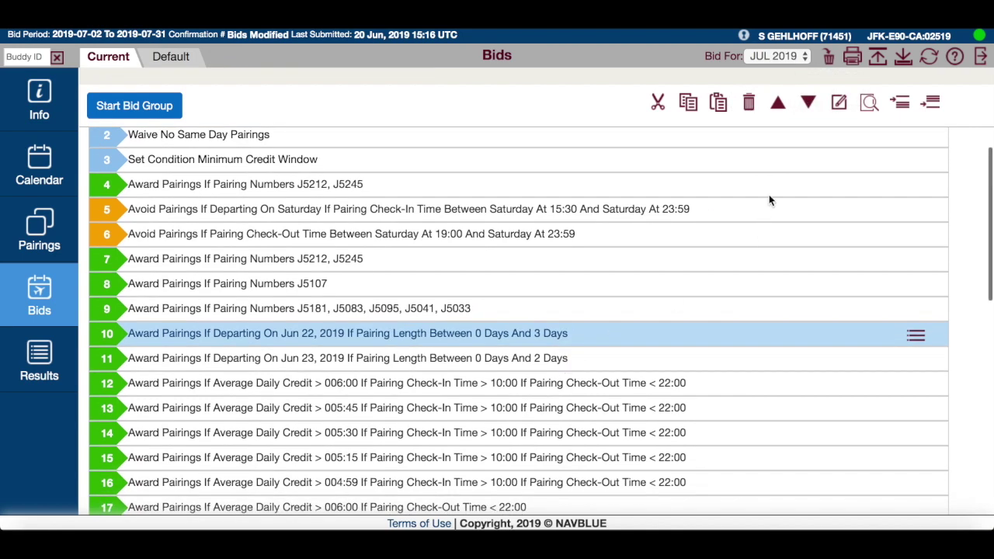
pyautogui.click(748, 102)
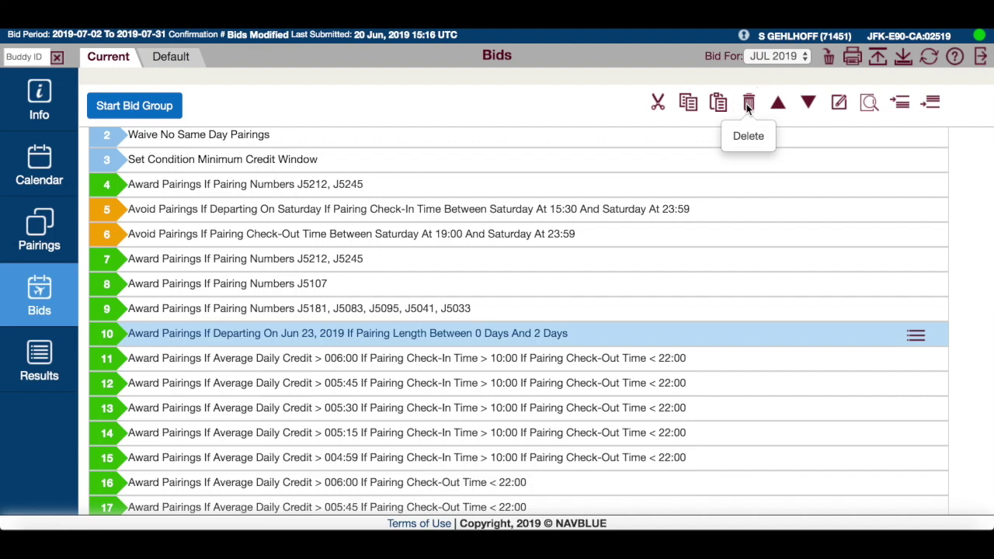
pyautogui.click(748, 103)
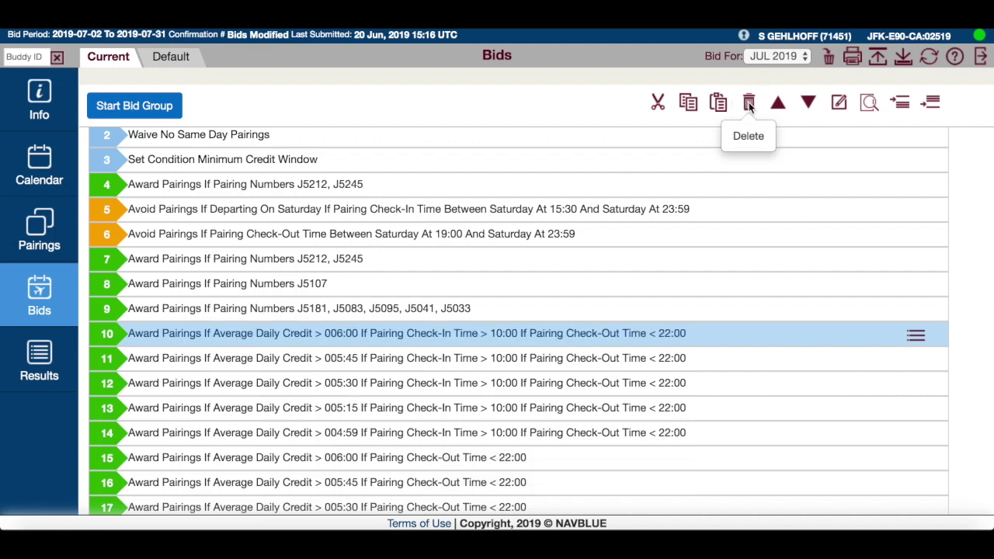
# - Delete the J5212/J5245, J5107 and J5181 pairing-number Award lines
pyautogui.click(368, 263)
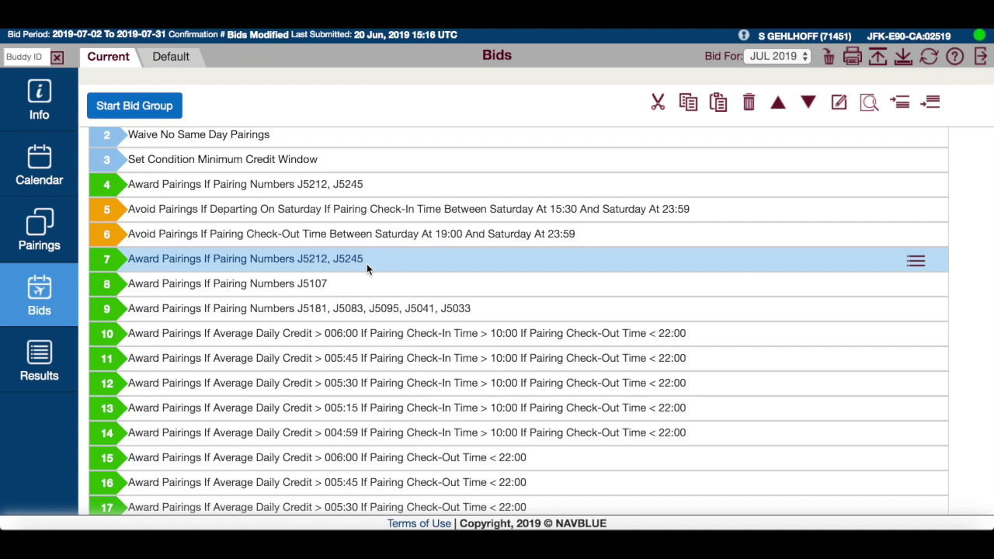
pyautogui.click(749, 104)
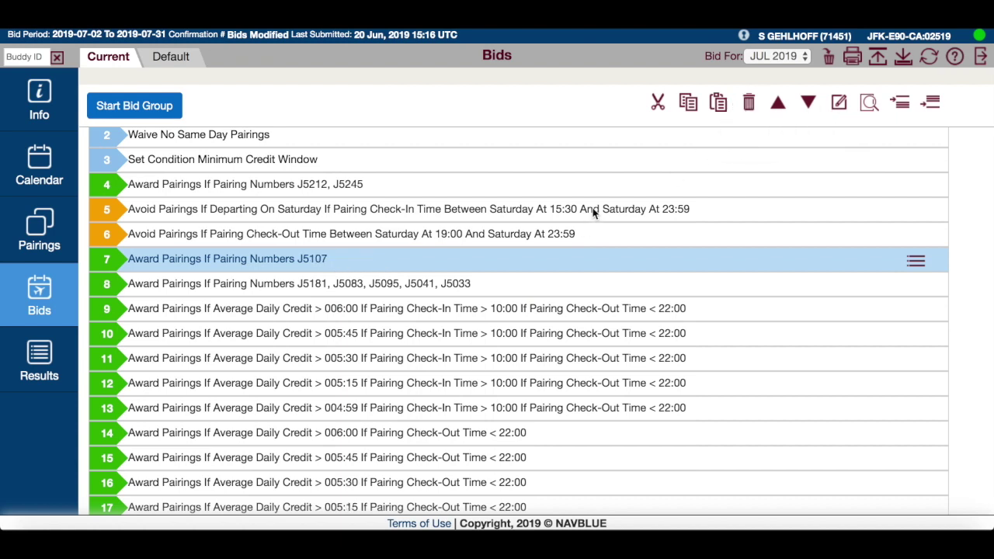
pyautogui.click(748, 103)
pyautogui.click(749, 102)
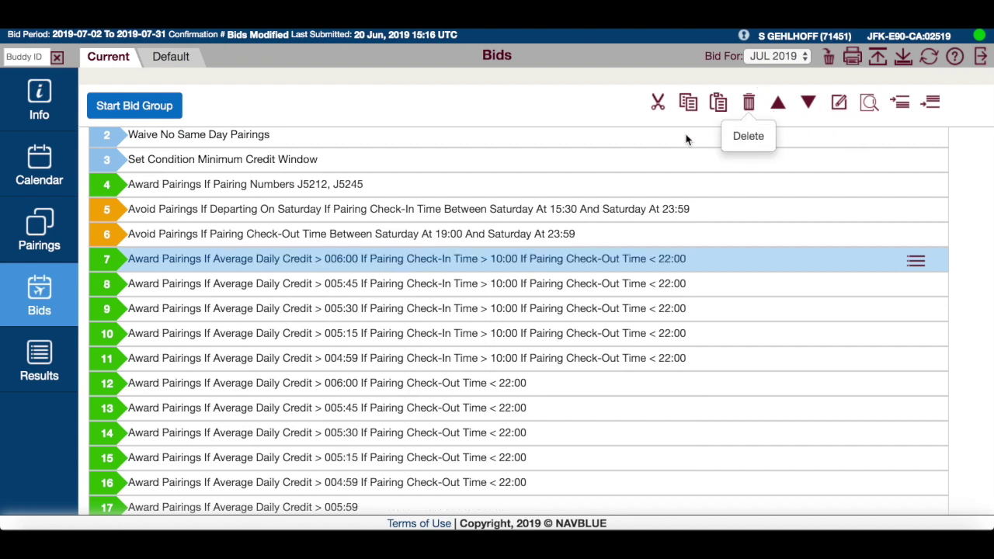
pyautogui.click(369, 187)
# - Delete the last J5212, J5245 pairing-numbers line and submit the July 2019 bid
pyautogui.click(749, 102)
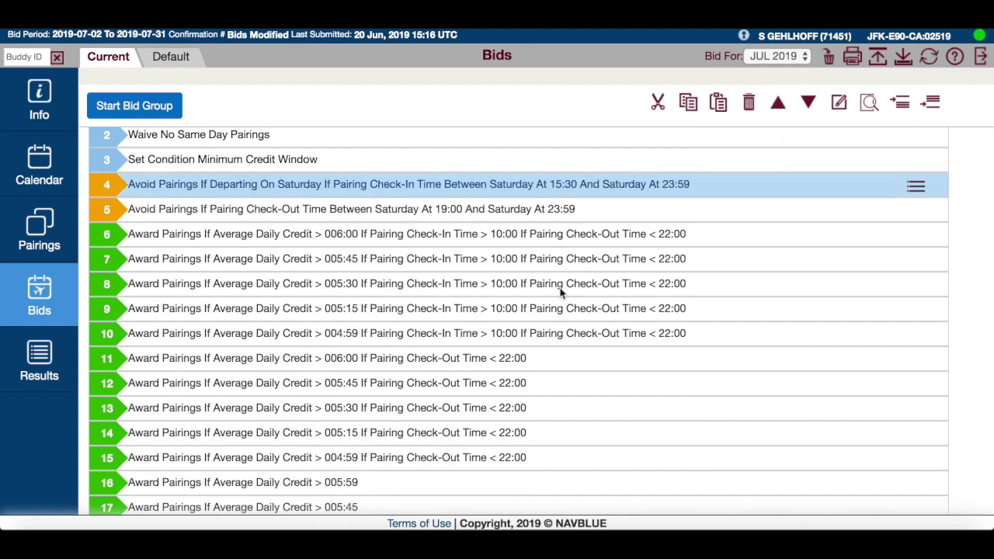
pyautogui.scroll(-4, 561, 292)
pyautogui.scroll(5, 561, 291)
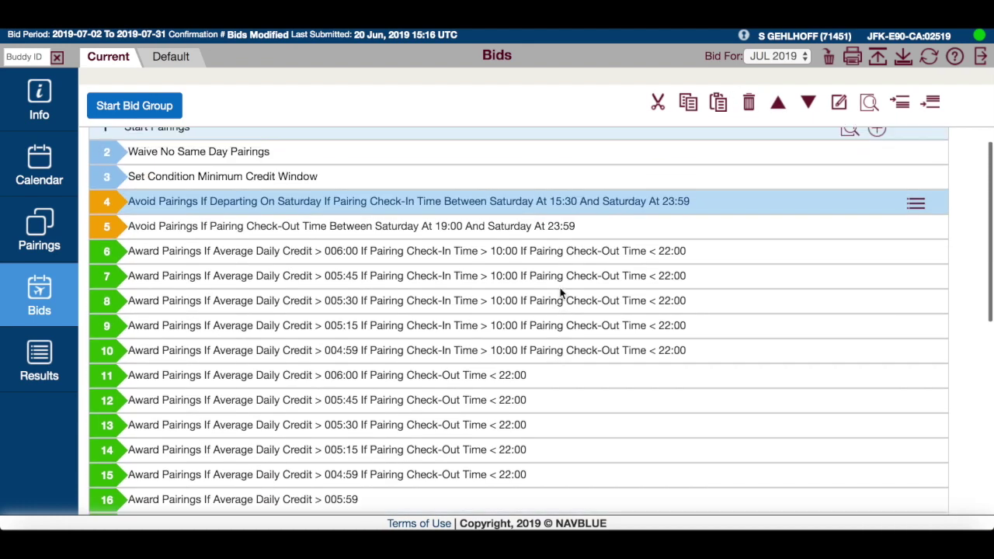
pyautogui.scroll(1, 561, 292)
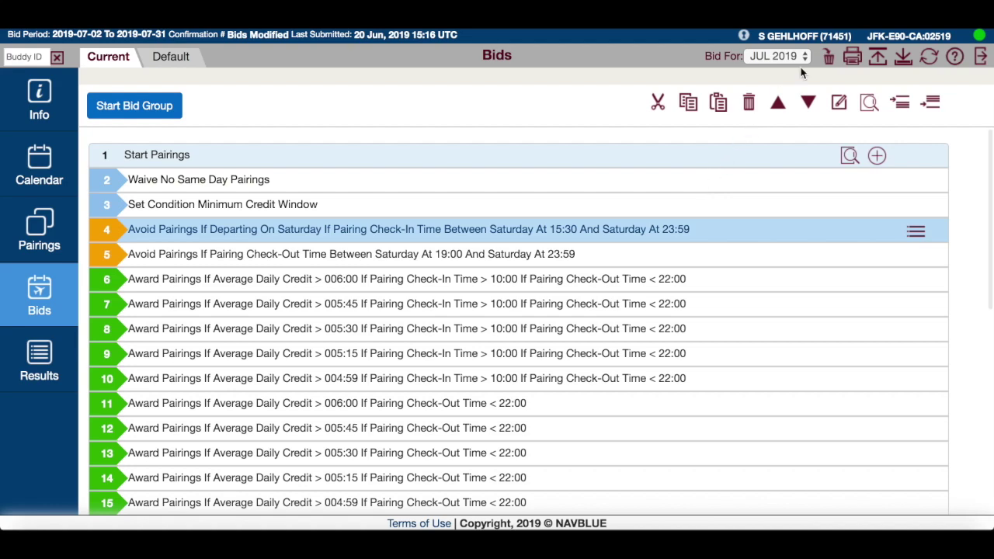
pyautogui.click(880, 59)
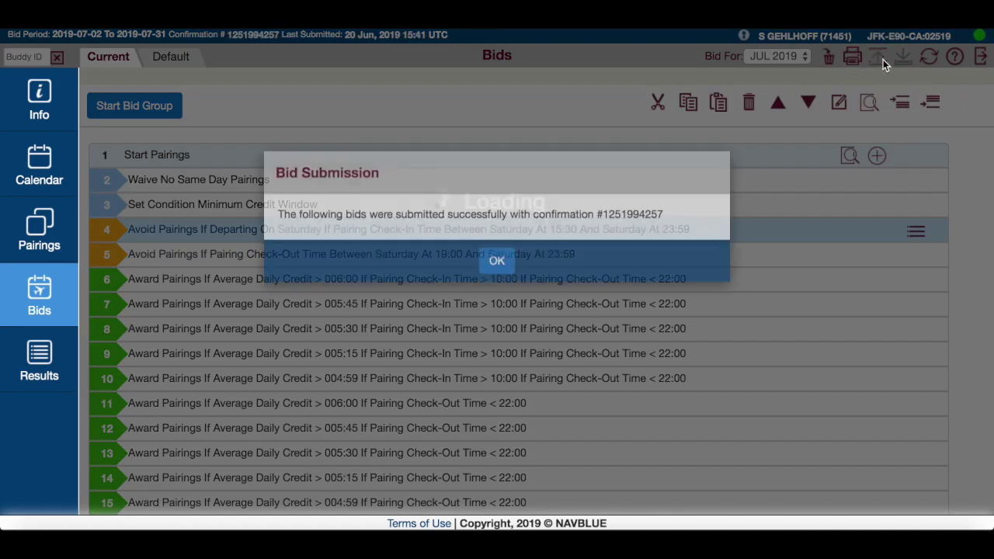